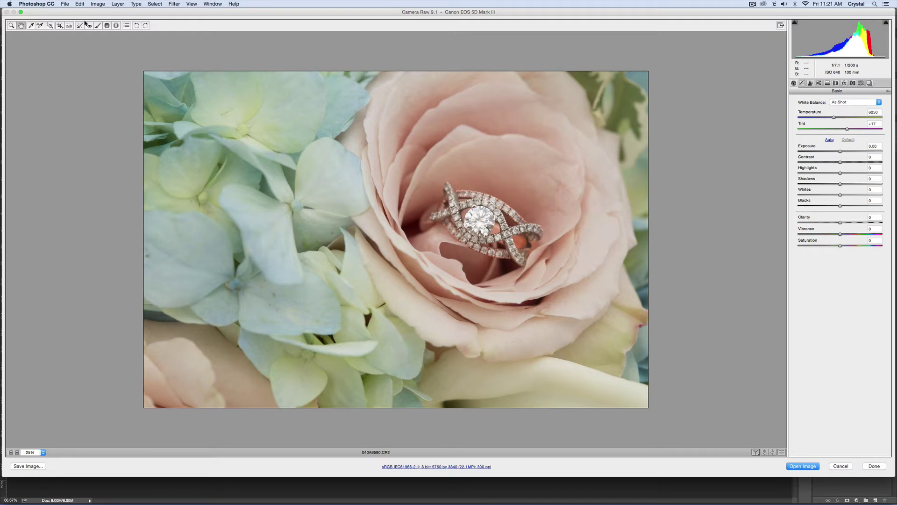
Zoom the preview in to 50% on the ring.
left_click(11, 25)
left_click(487, 233)
left_click(507, 227)
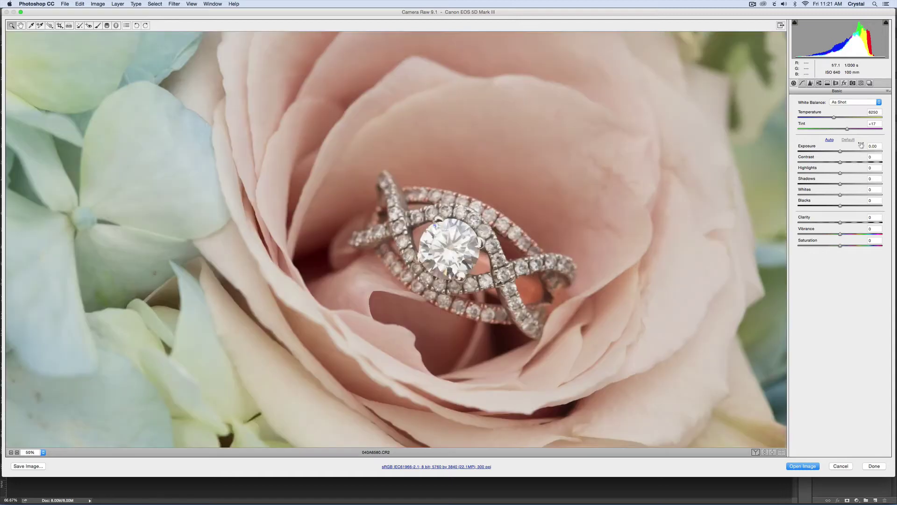
left_click(810, 83)
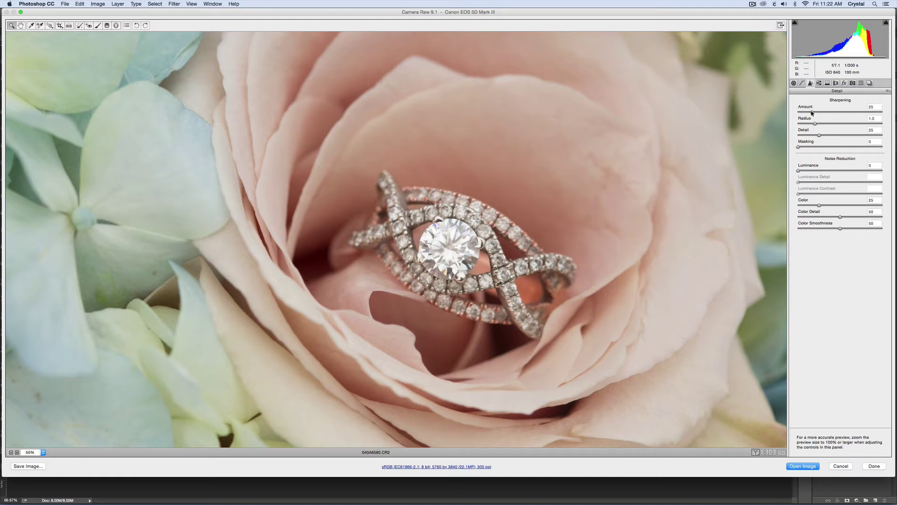
Push sharpening Amount to 150 while checking the Option greyscale preview.
key("alt")
left_click_drag(813, 113, 844, 112)
left_click_drag(780, 121, 781, 121)
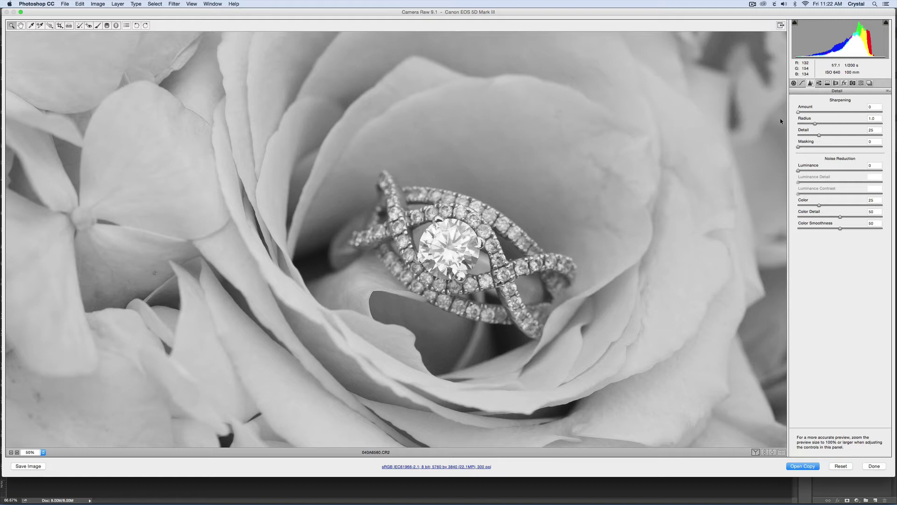
left_click_drag(843, 112, 882, 113)
left_click_drag(882, 113, 883, 112)
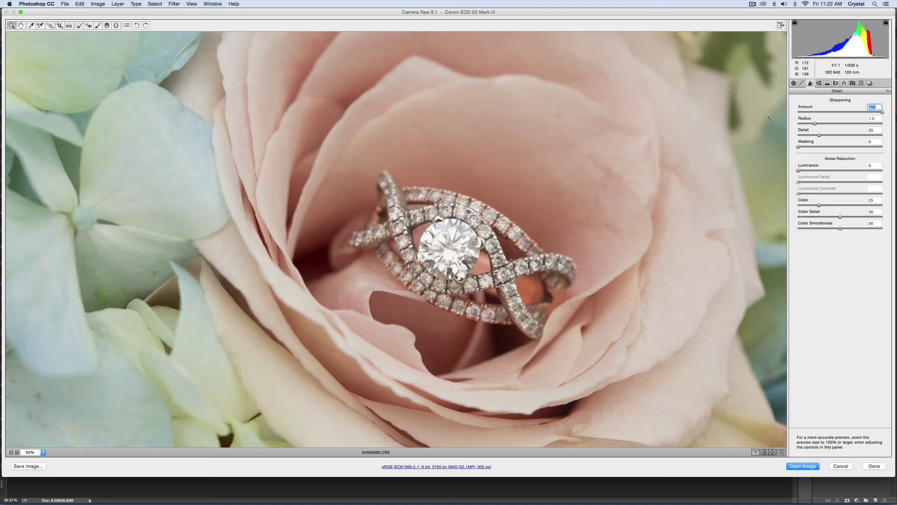
left_click(816, 123, "alt")
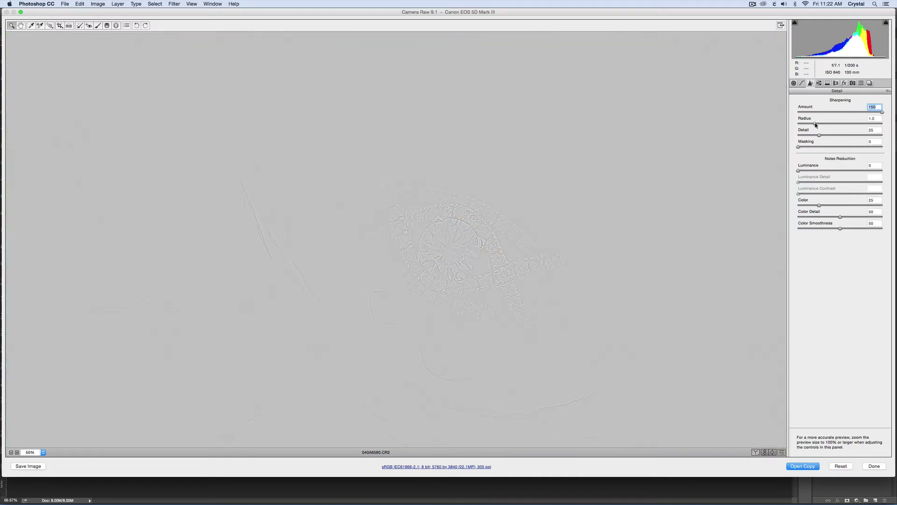
Set sharpening Radius to 2.0 and Detail to 71 while viewing the greyscale mask.
left_click_drag(816, 124, 895, 127)
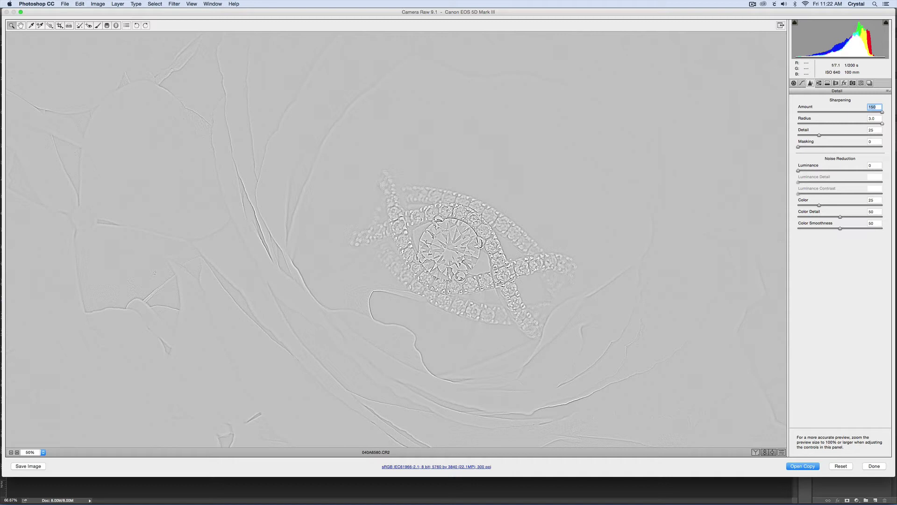
left_click_drag(882, 123, 797, 137)
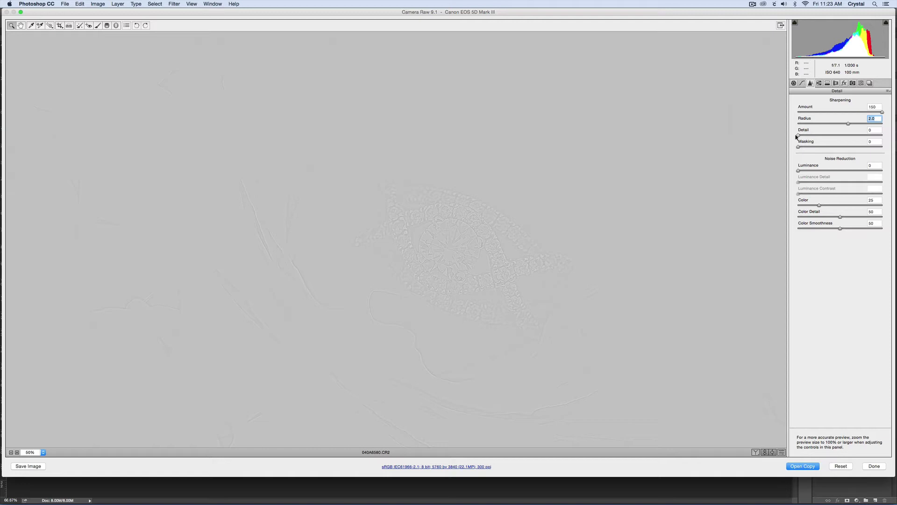
left_click_drag(797, 136, 858, 137)
left_click_drag(858, 137, 859, 137)
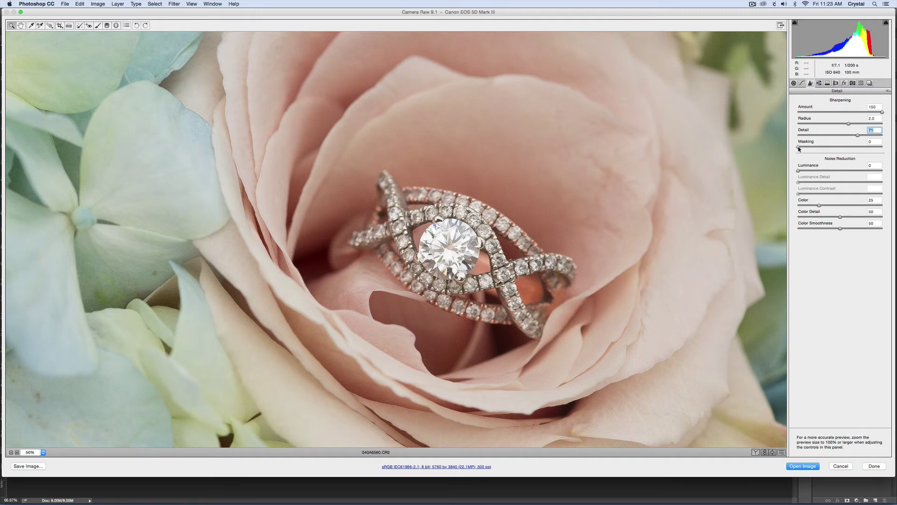
Set sharpening Masking to 82 and compare before and after.
left_click(799, 147, "alt")
left_click(798, 148, "alt")
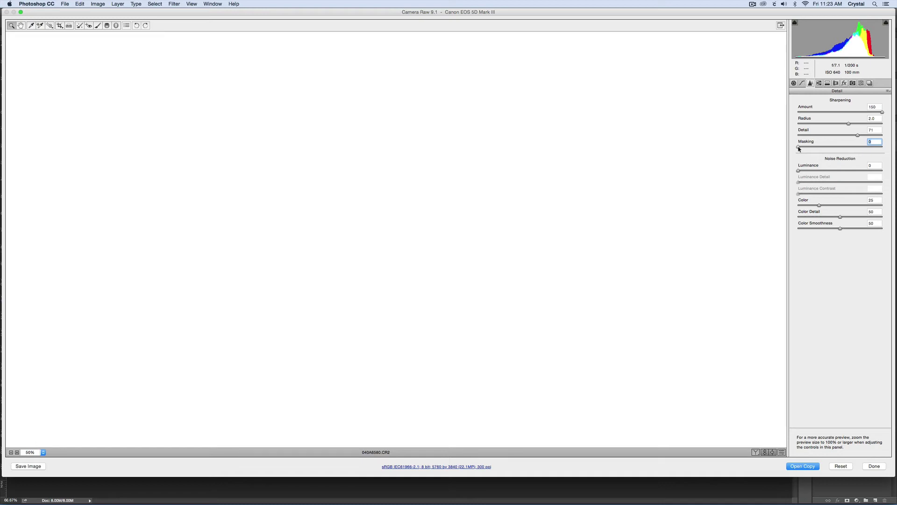
left_click_drag(799, 149, 868, 147)
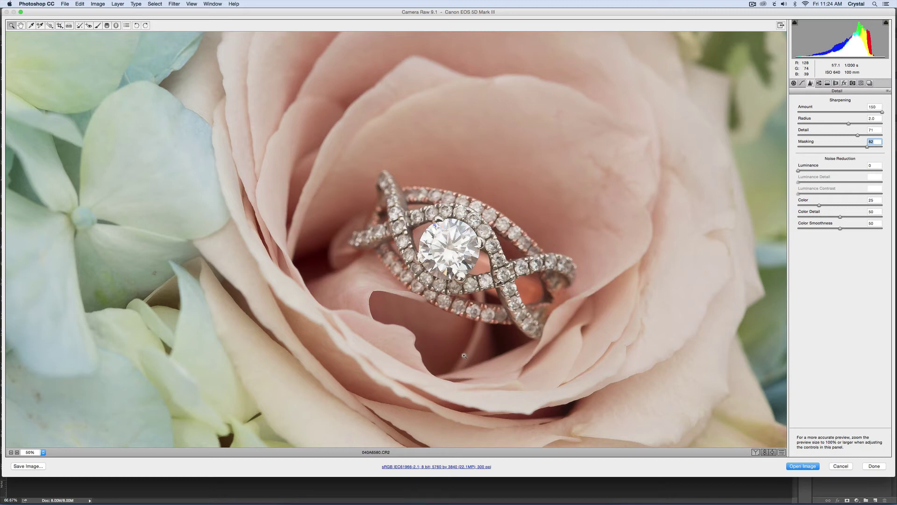
left_click(766, 453)
left_click(765, 453)
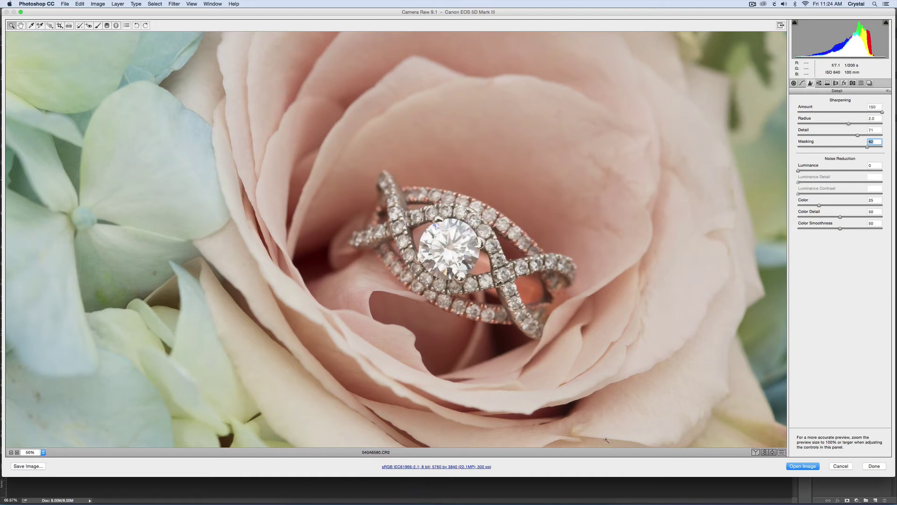
Zoom out to the whole photo and select the Adjustment Brush.
left_click(387, 311, "alt")
left_click(387, 311, "alt")
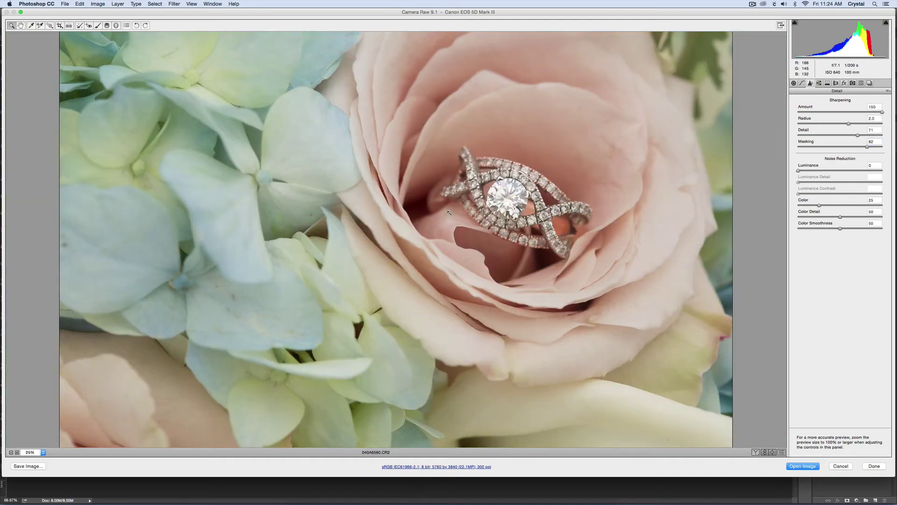
left_click(459, 217)
key("k")
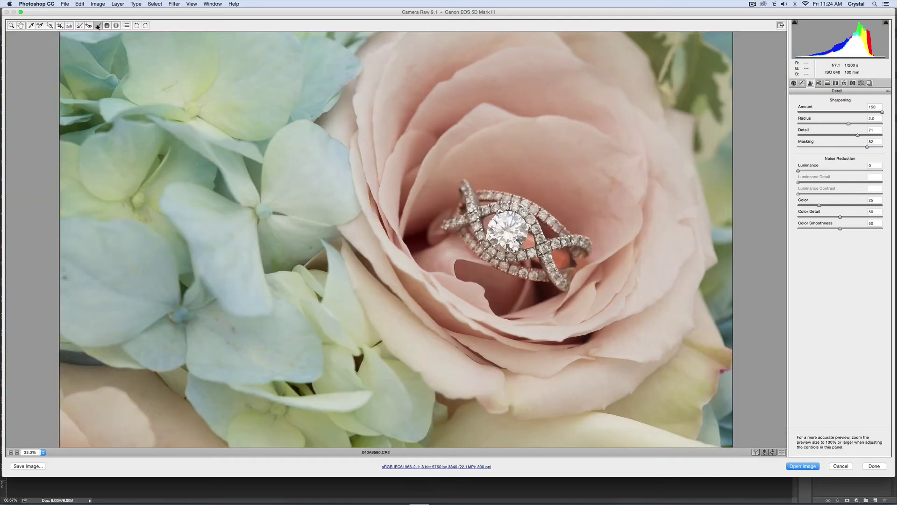
left_click(97, 26)
key("super+minus")
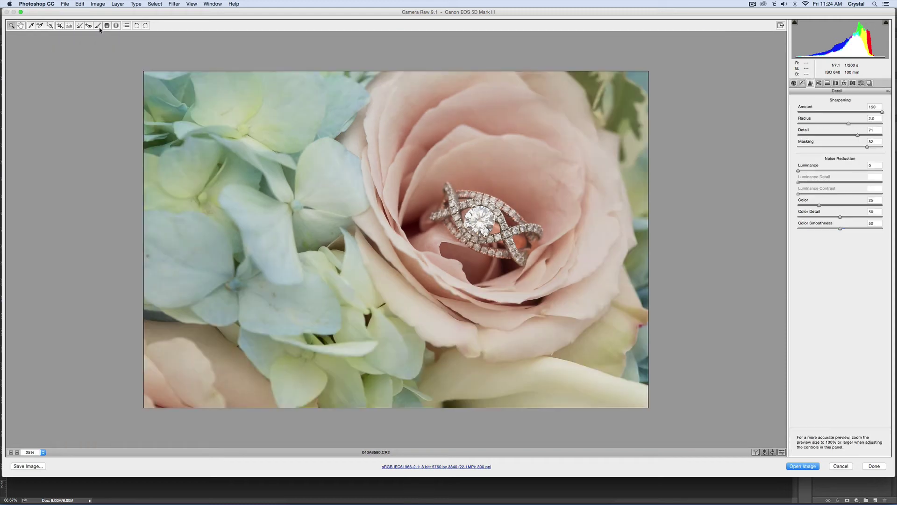
left_click(96, 26)
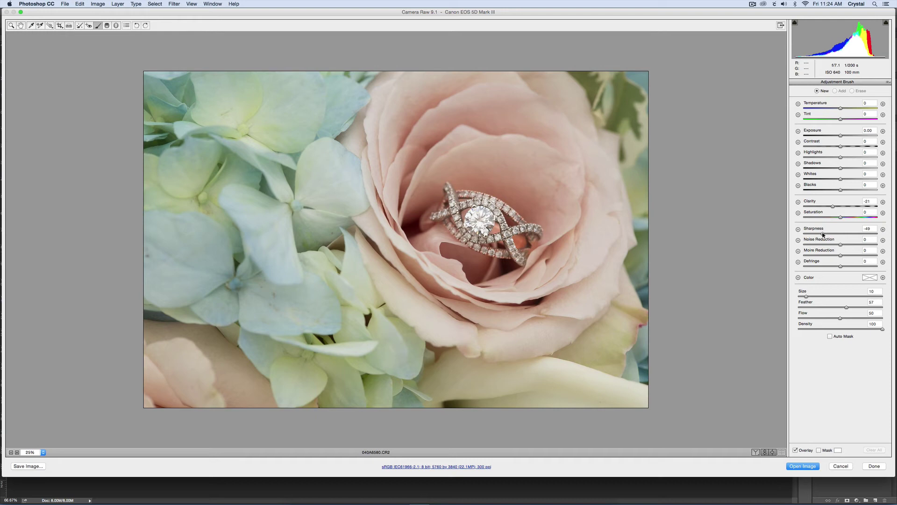
Set brush Sharpness -49 and Clarity -27, then paint over the hydrangeas and outer petals.
left_click(822, 233)
left_click(831, 206)
left_click(214, 208)
key("bracketright")
key("bracketright")
key("bracketright")
key("bracketright")
key("bracketright")
key("bracketright")
key("bracketright")
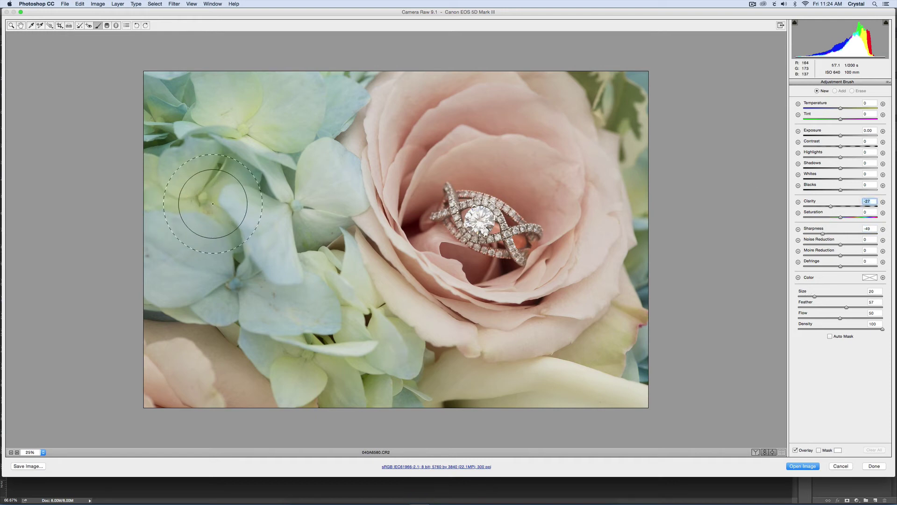
mouse_move(265, 280)
left_mouse_down()
mouse_move(305, 238)
mouse_move(349, 154)
mouse_move(354, 280)
mouse_move(416, 331)
mouse_move(479, 348)
left_mouse_up()
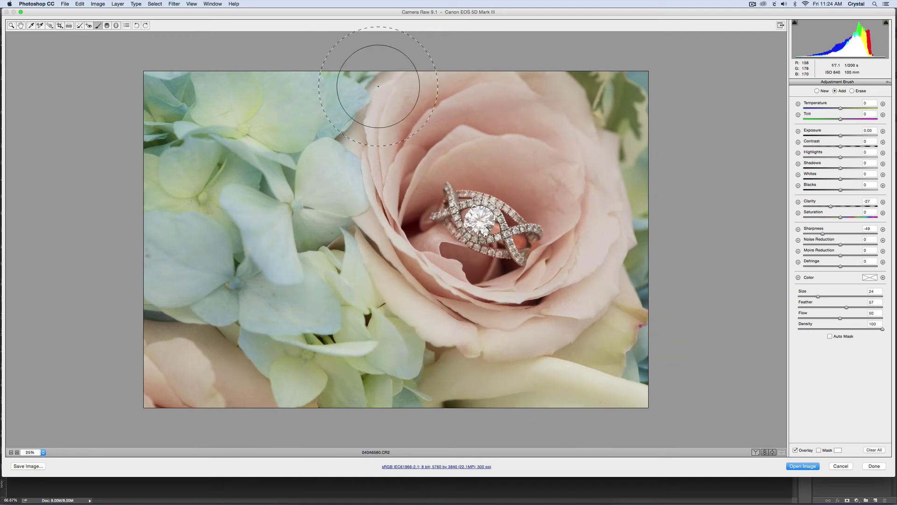
key("bracketleft")
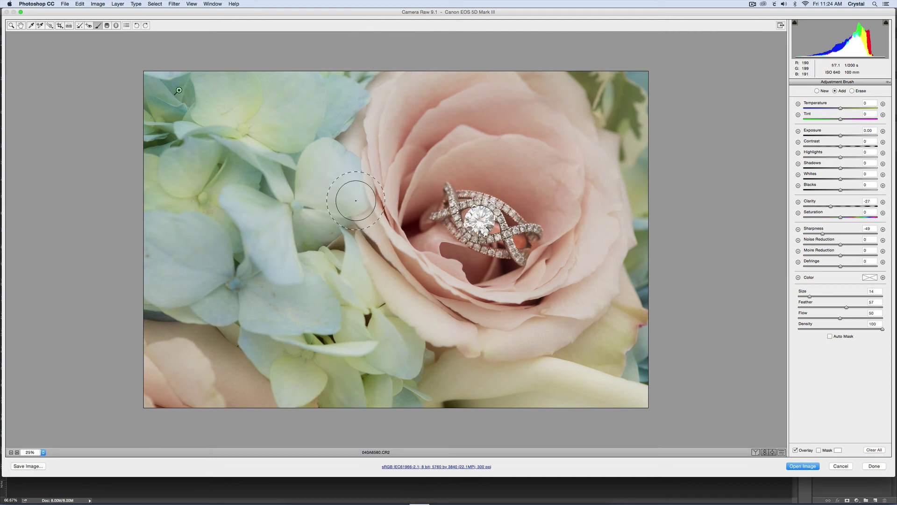
key("bracketleft")
Zoom back to 50% on the ring and compare the sharpening before and after.
left_click(12, 26)
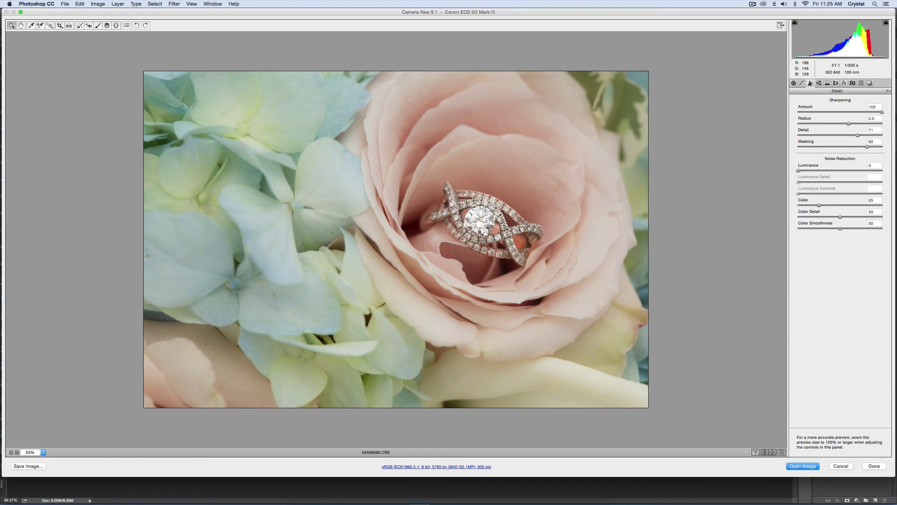
left_click(528, 225)
left_click(525, 229)
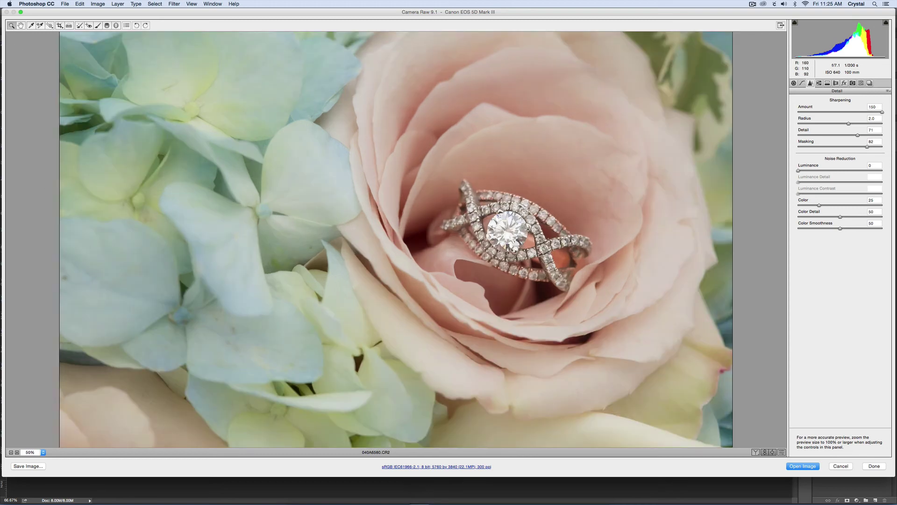
left_click(764, 453)
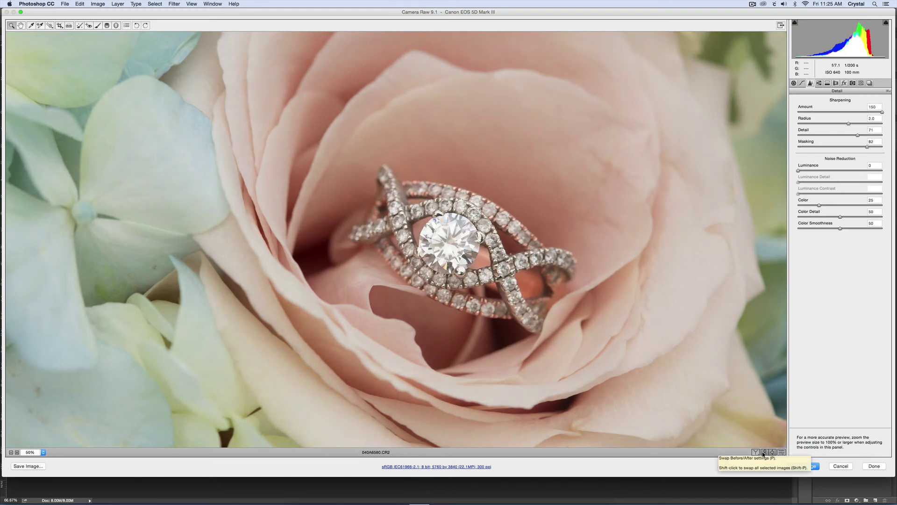
left_click(764, 452)
Set Luminance noise reduction to 14 and Color to 27, then compare before/after.
left_click(809, 171)
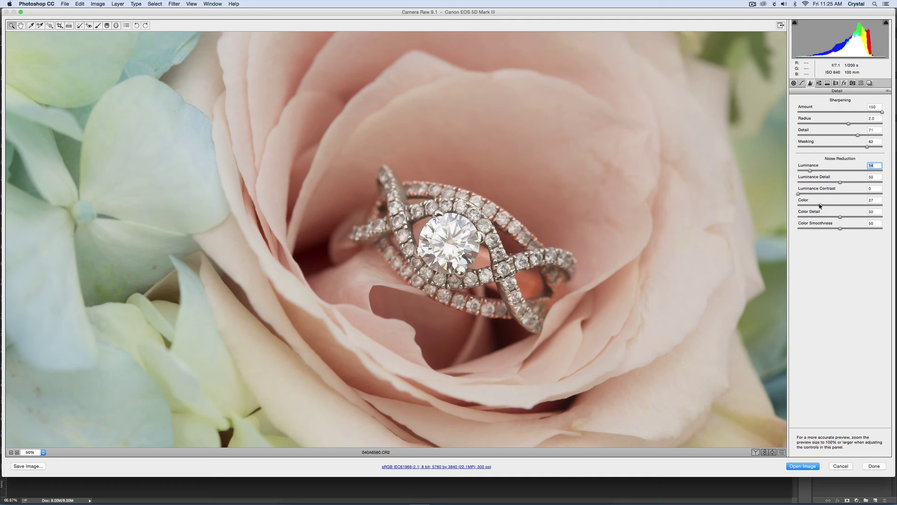
left_click_drag(818, 205, 820, 205)
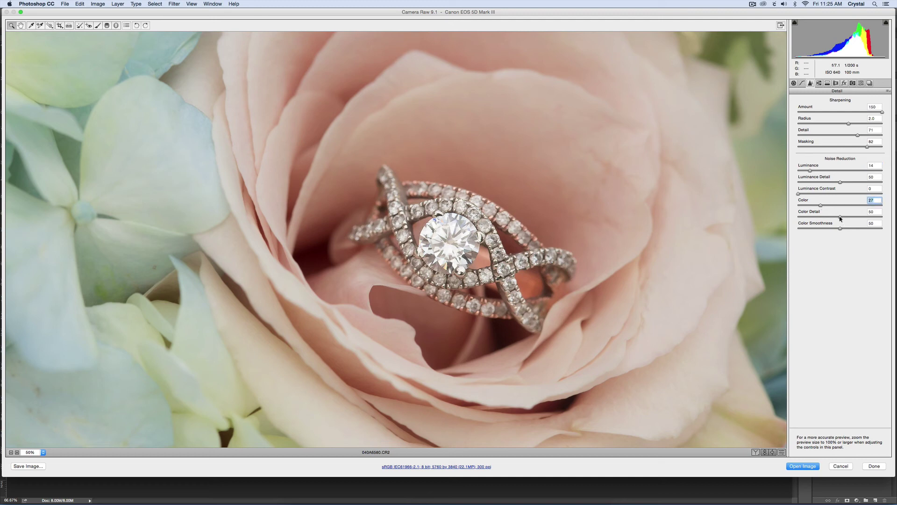
left_click(764, 452)
left_click(765, 452)
Zoom out to the whole photo and compare it with the unedited version.
left_click(446, 261, "alt")
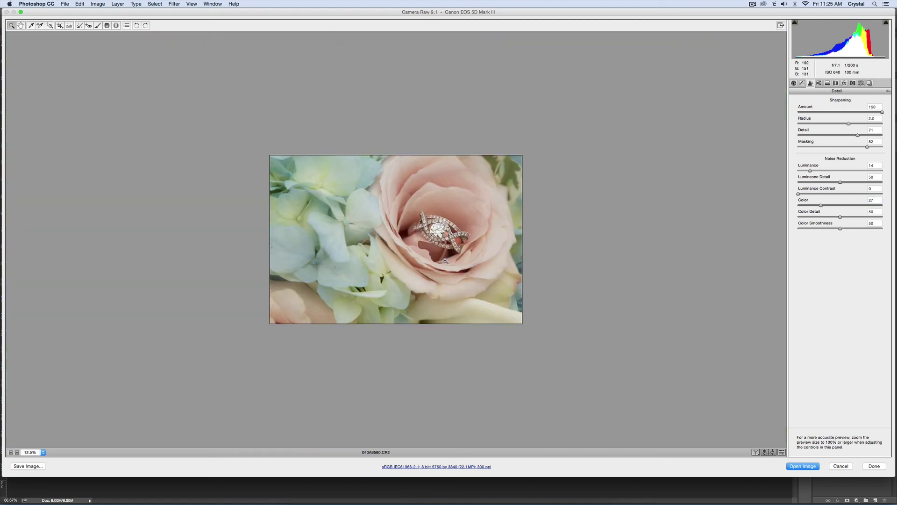
left_click(472, 236)
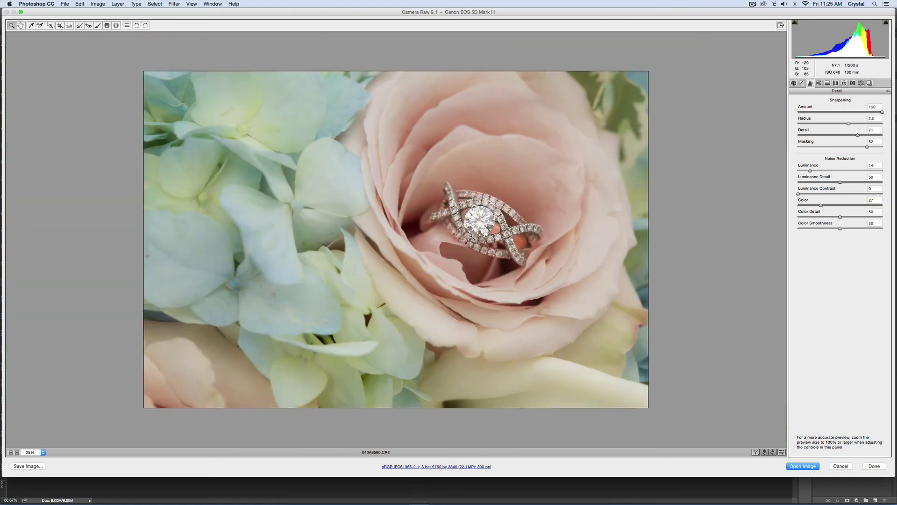
left_click(765, 453)
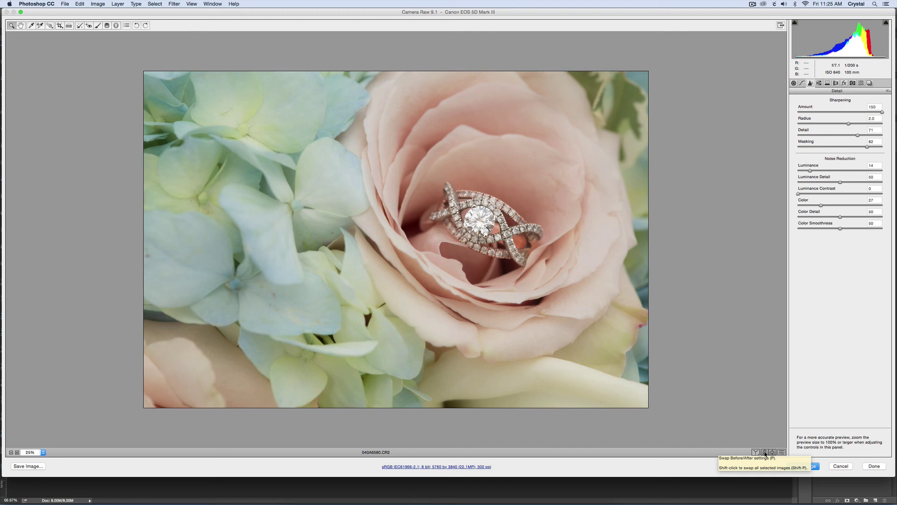
left_click(765, 454)
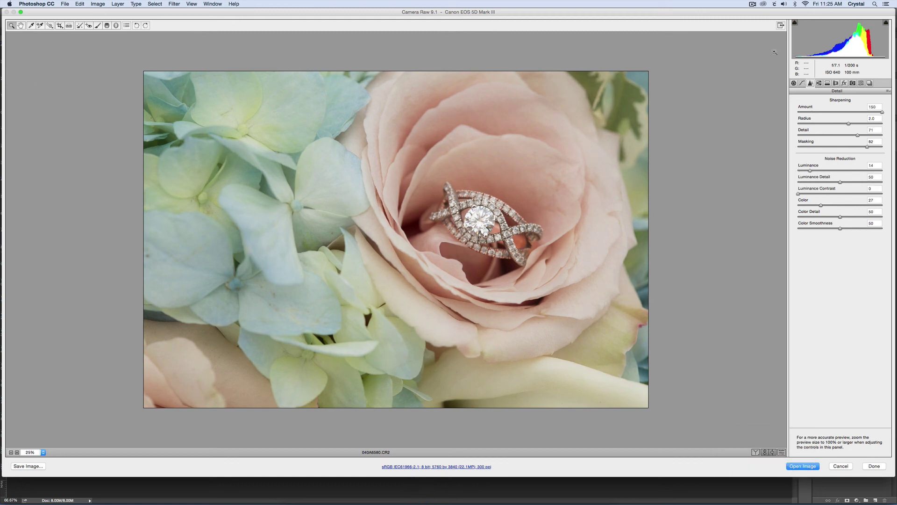
left_click(794, 83)
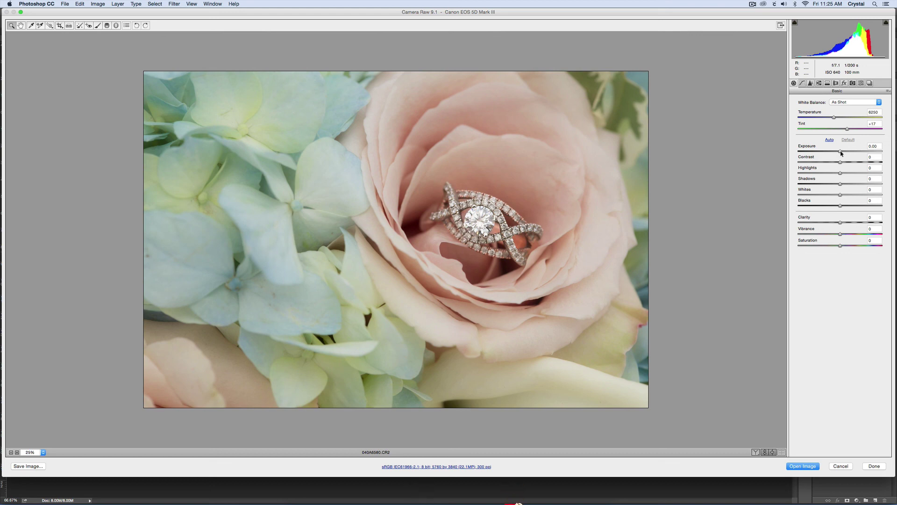
Set Exposure +0.10, Clarity -2, Vibrance +3 and Blacks -15.
left_click_drag(840, 223, 842, 247)
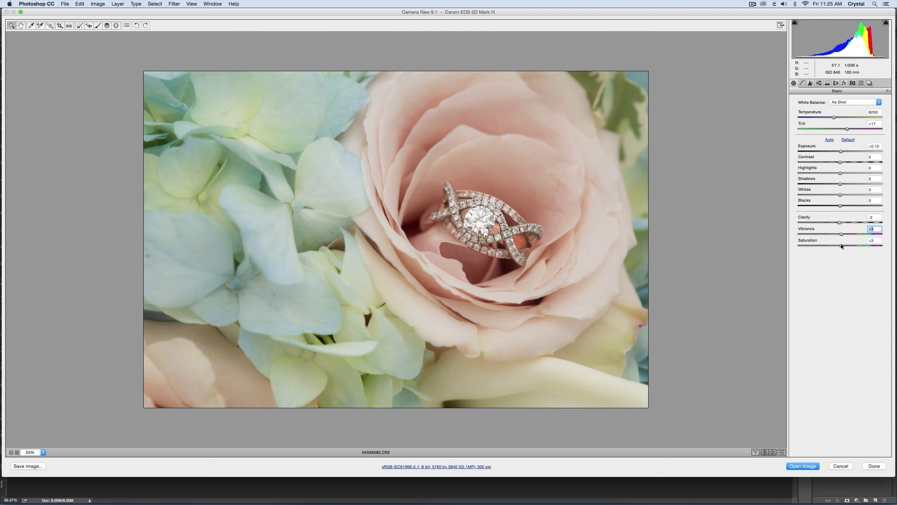
left_click(840, 246)
left_click(834, 206)
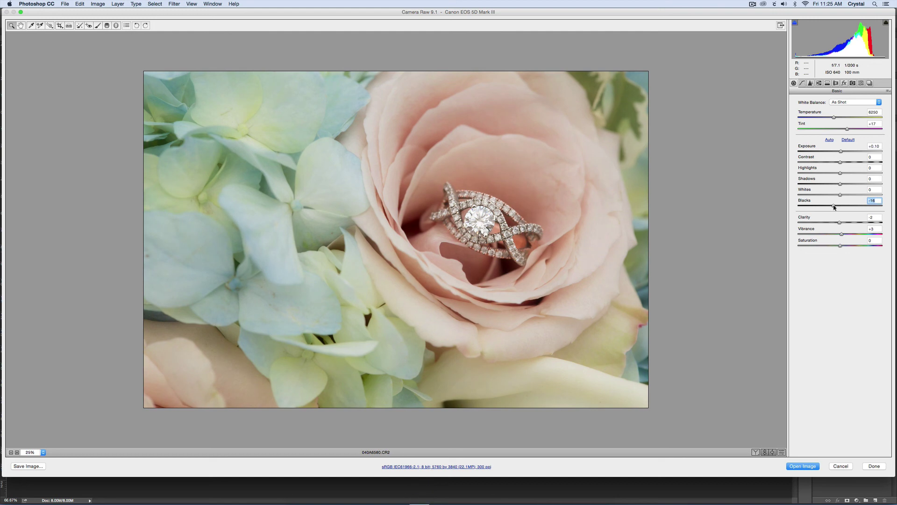